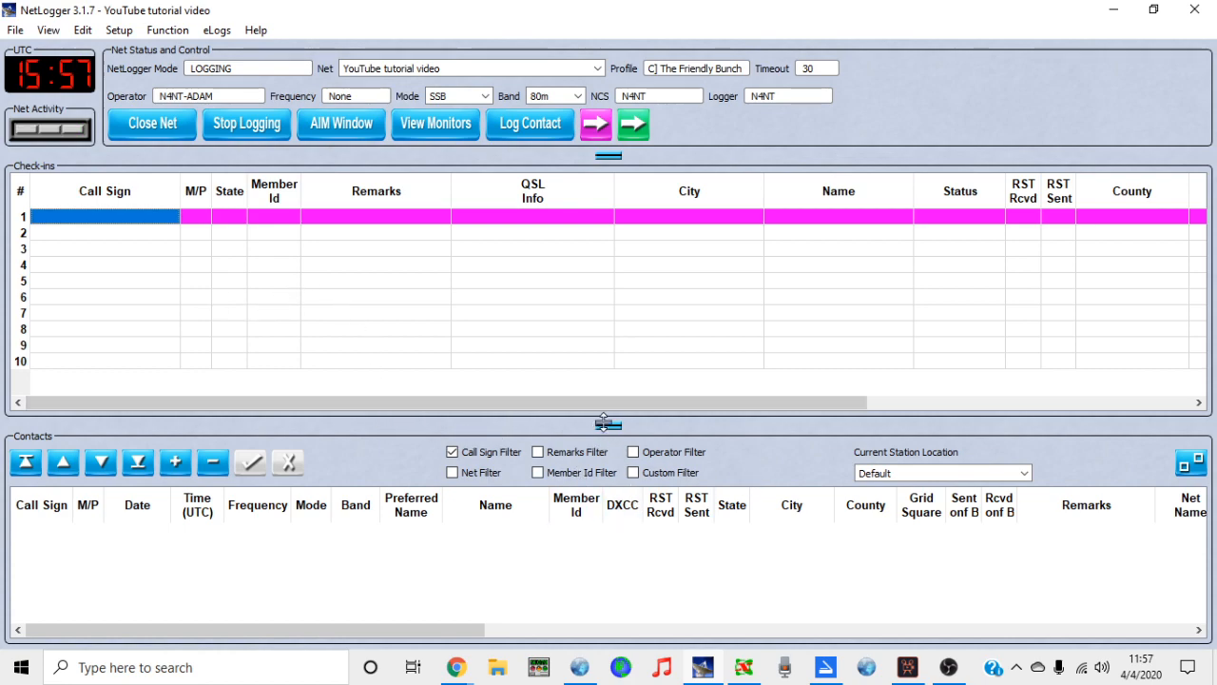
Step: Expand the Check-ins grid over the Contacts area and try moving the highlight among the first three empty rows, ending on row 1
left_click_drag(608, 425, 605, 644)
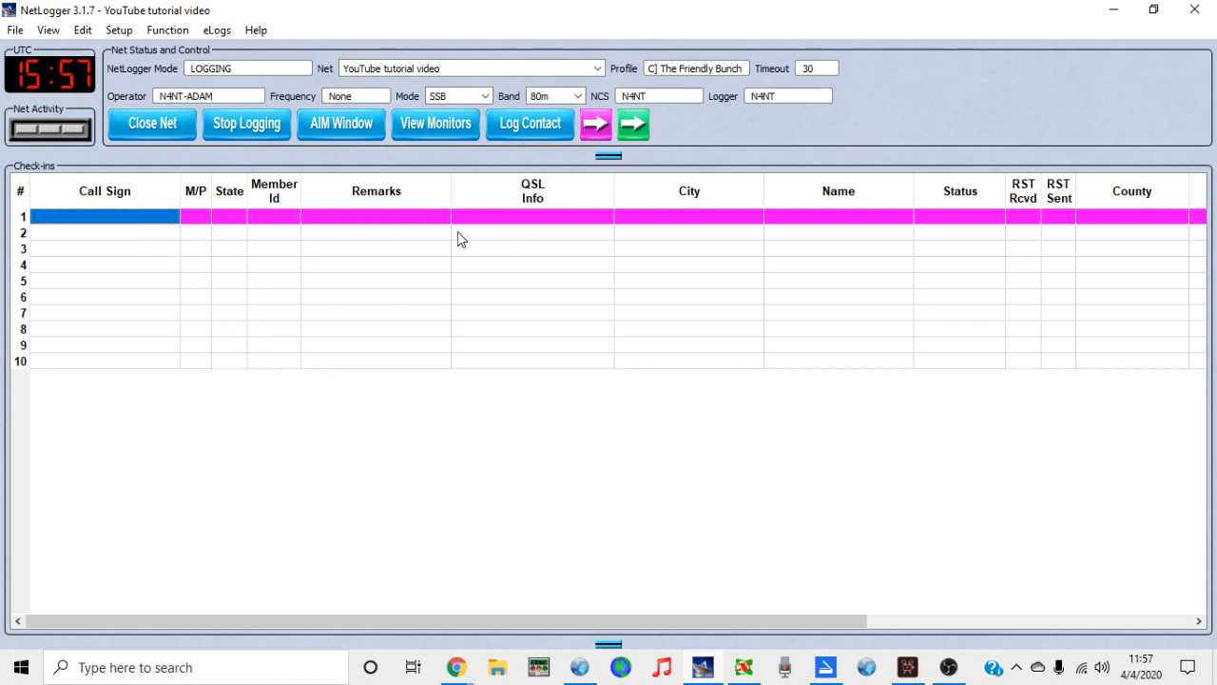
left_click(102, 232)
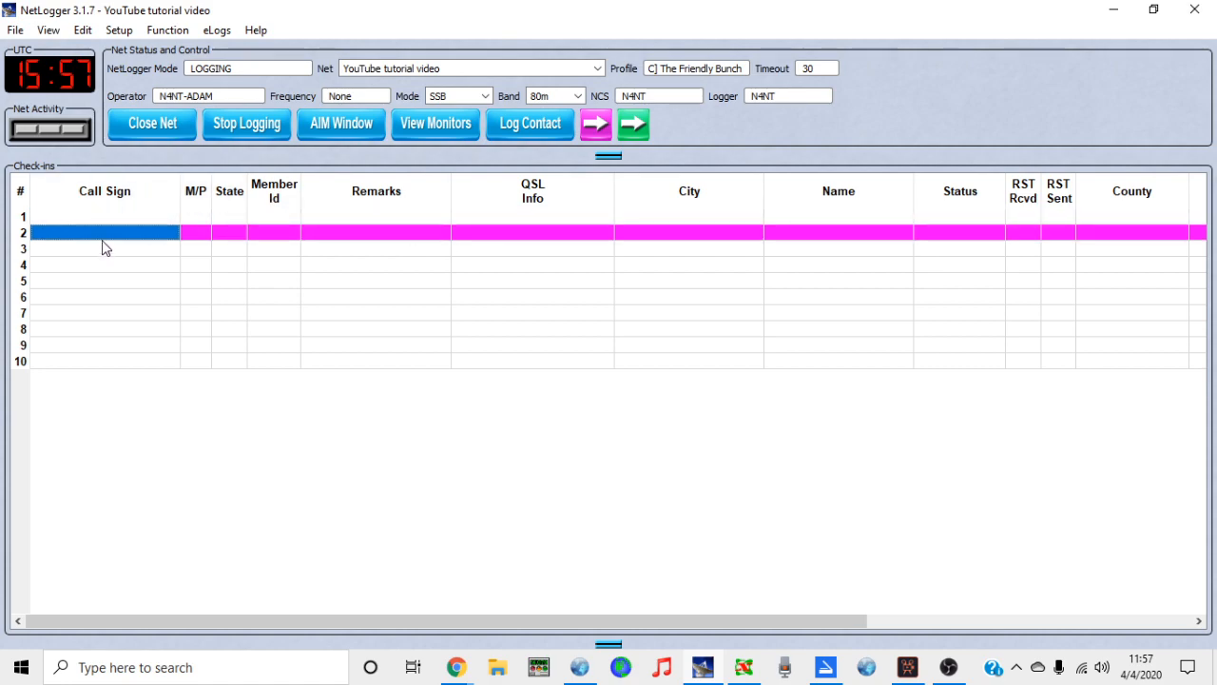
double_click(101, 251)
left_click(99, 218)
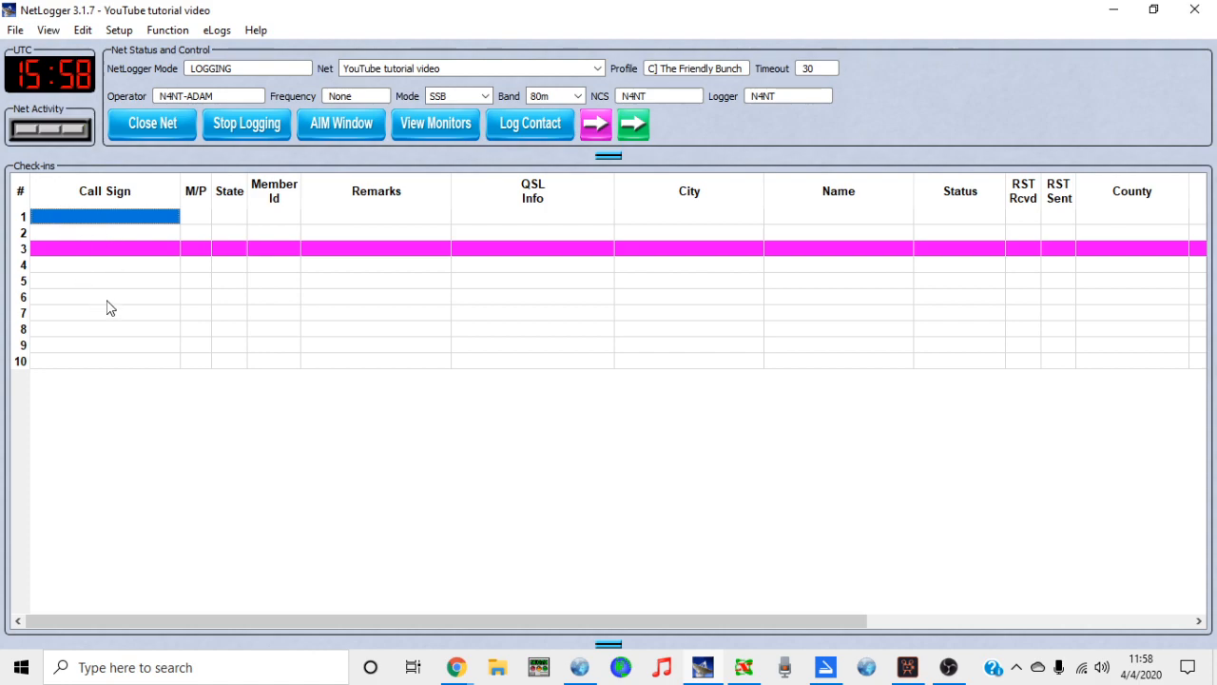
left_click(26, 223)
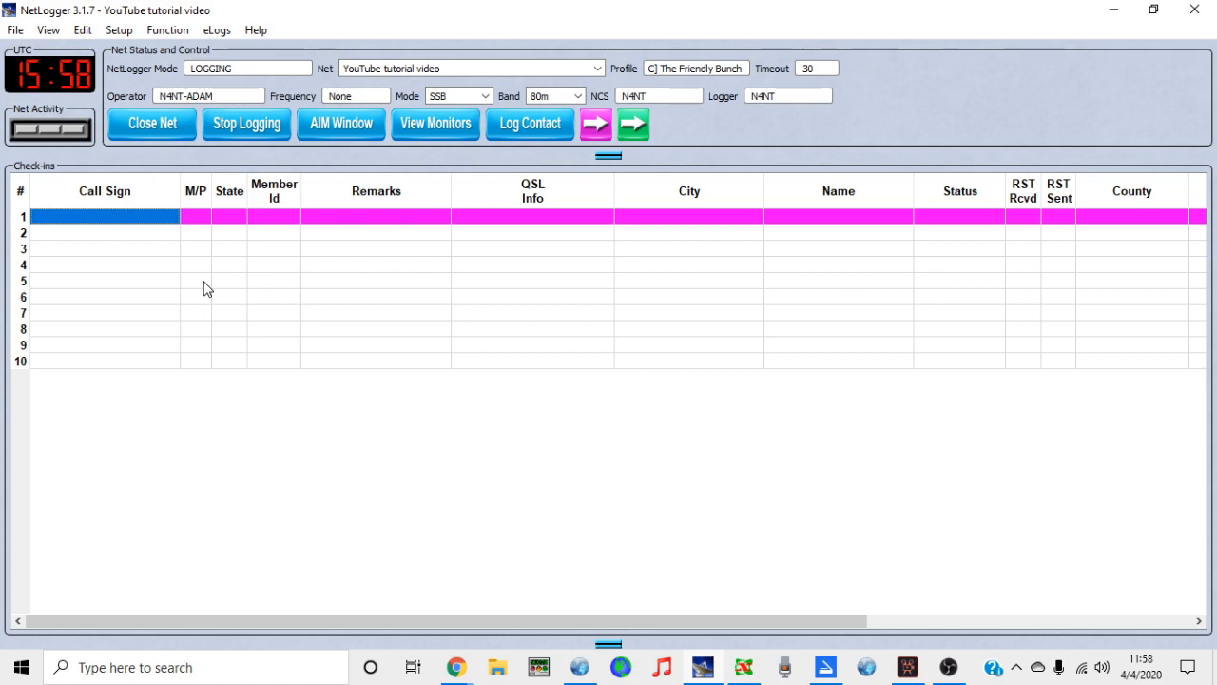
Step: Check in the stations with member IDs 1, 2, 3 and 4 in rows 1 to 4
type("1")
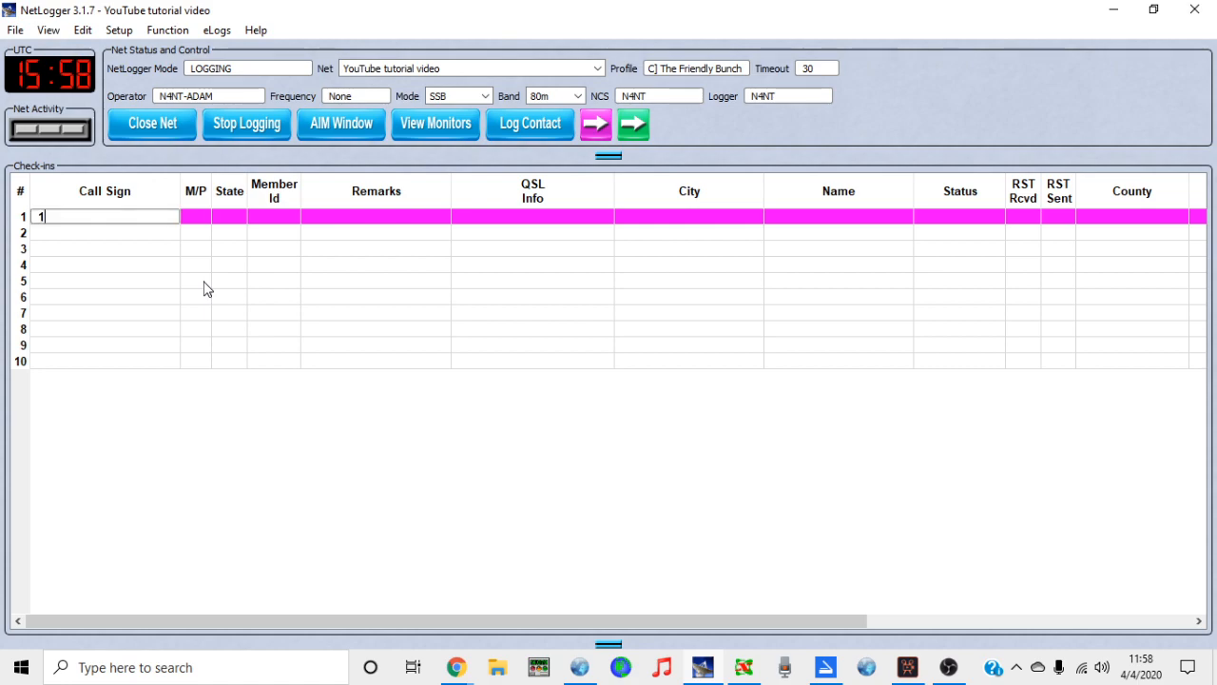
key("Return")
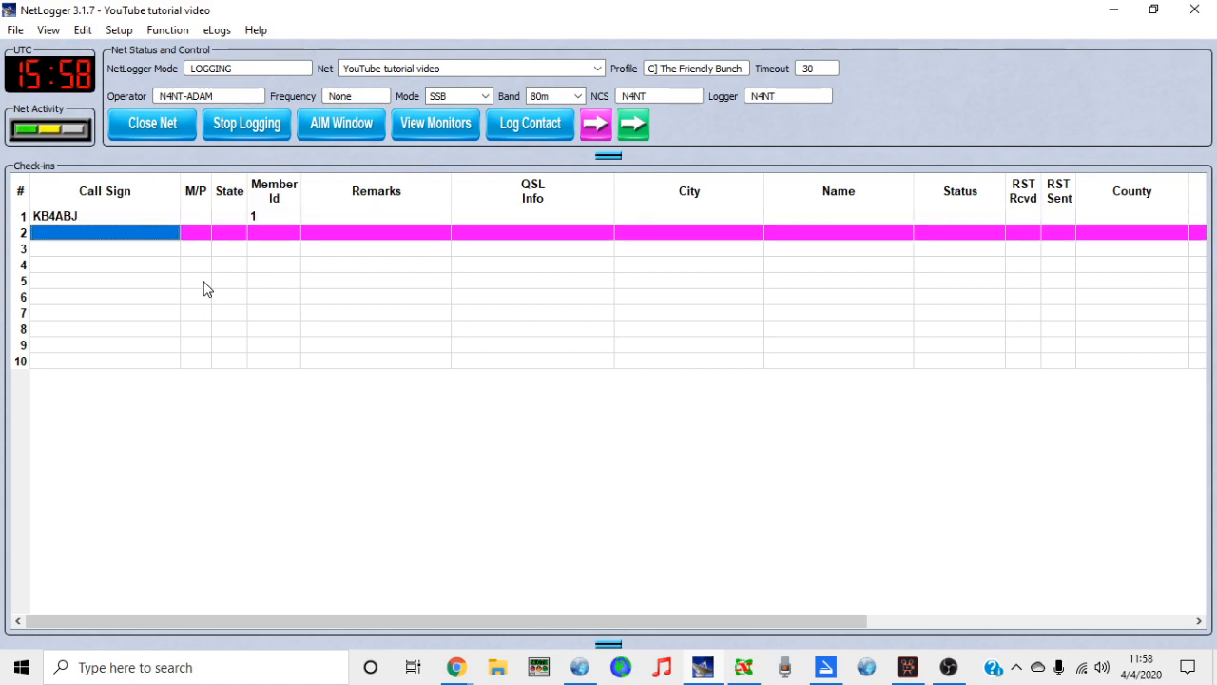
type("2")
key("Return")
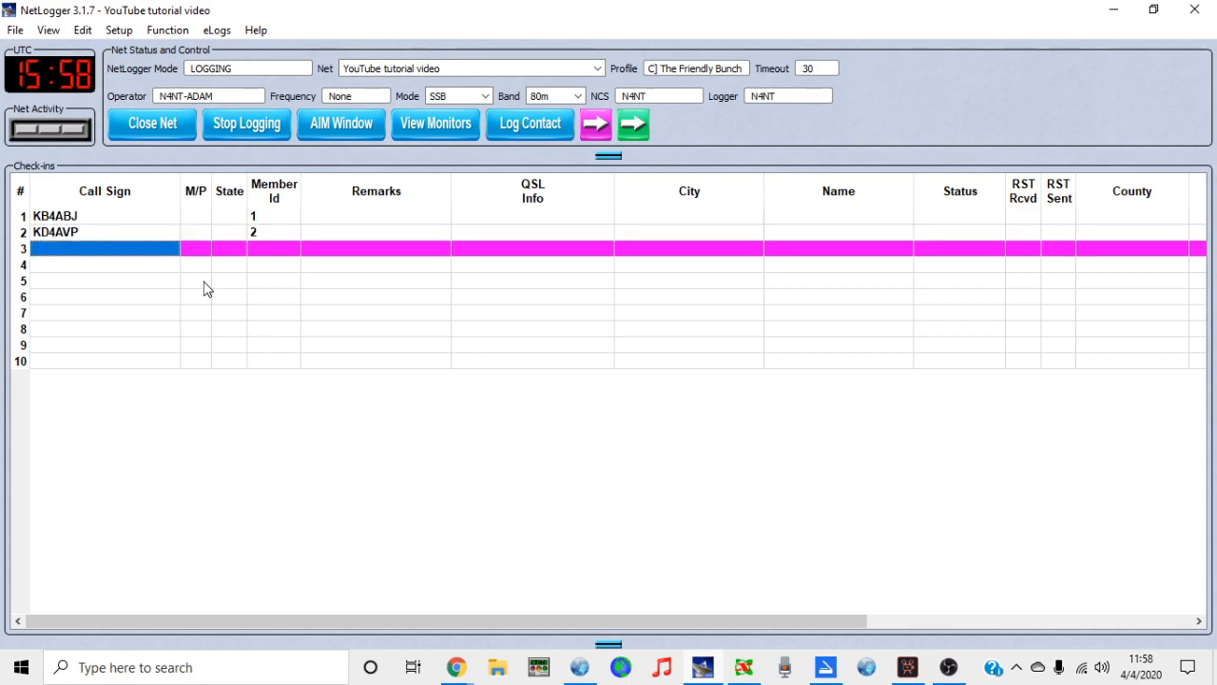
type("3")
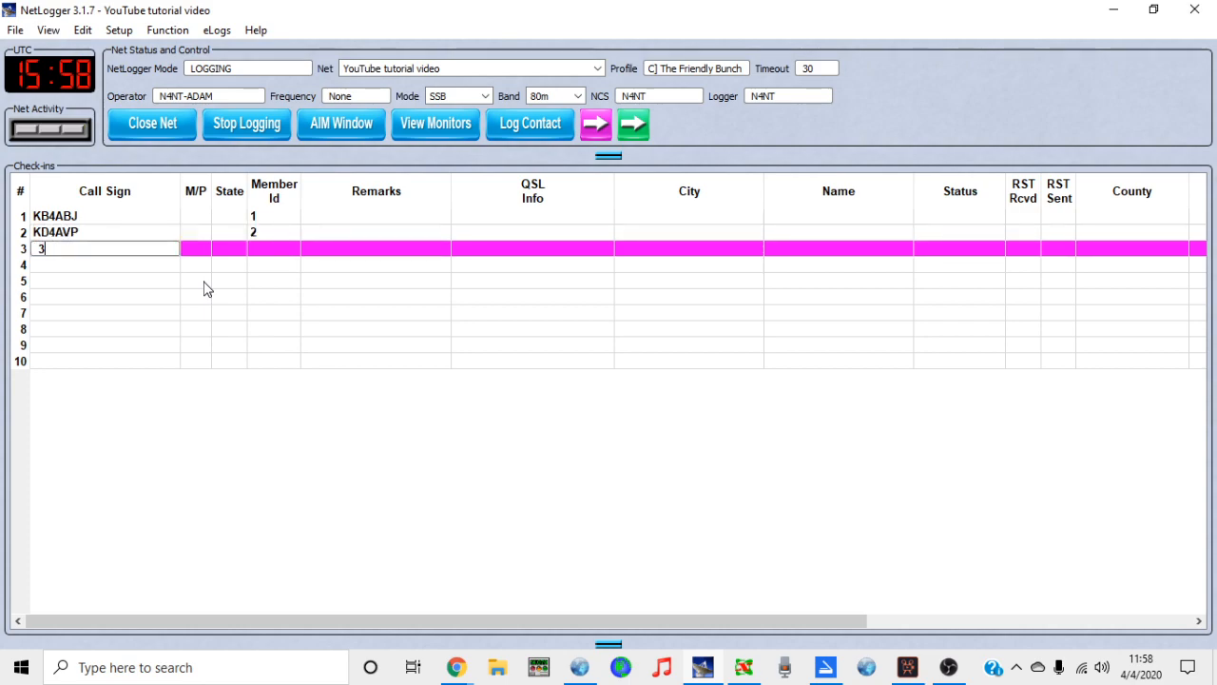
key("Return")
type("4")
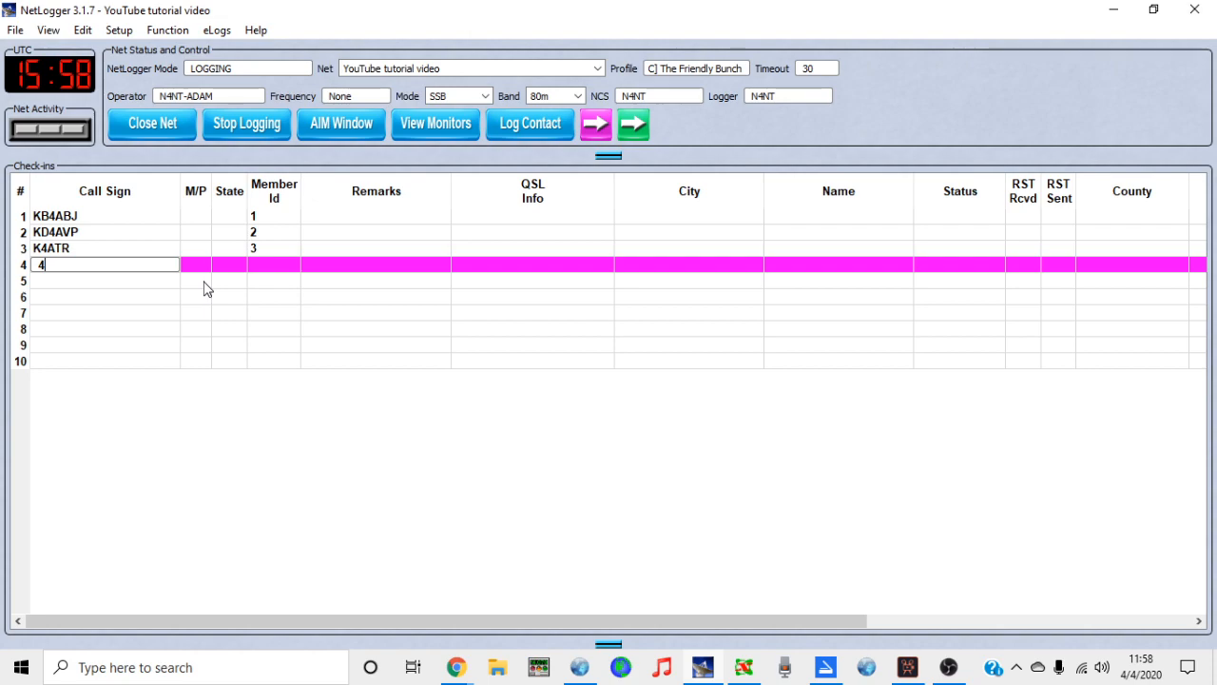
key("Return")
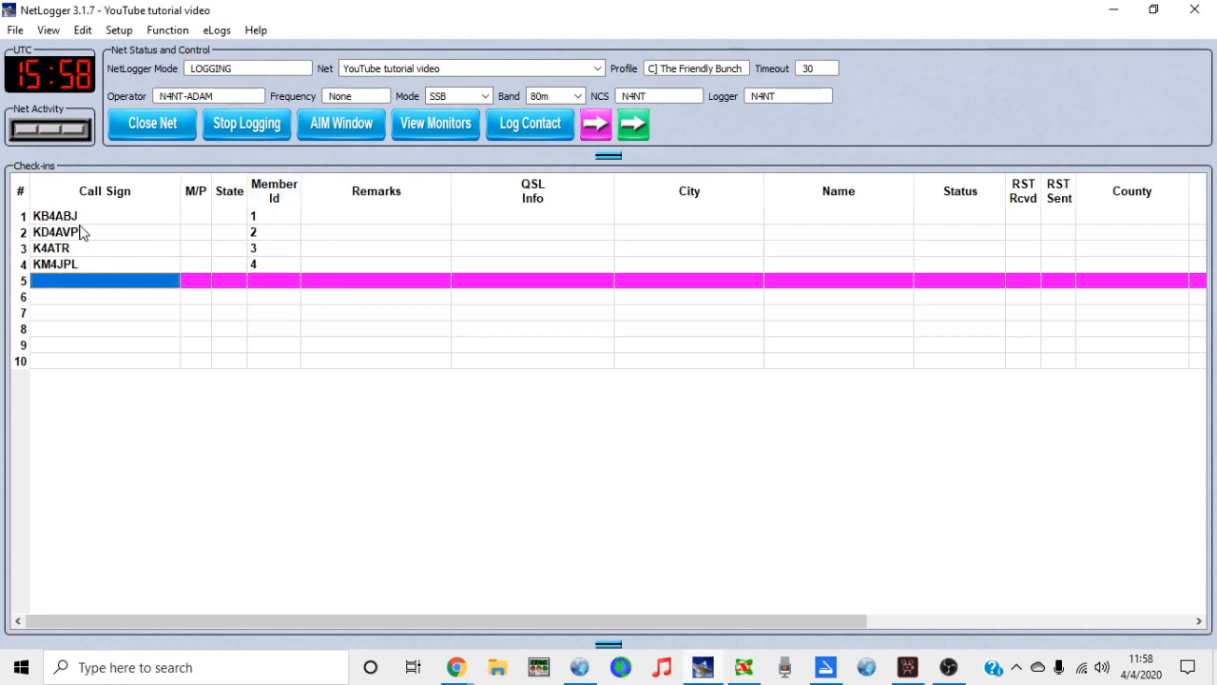
Step: Return the highlight to the first check-in and turn on the Manual Station Highlighter
key("ctrl+Home")
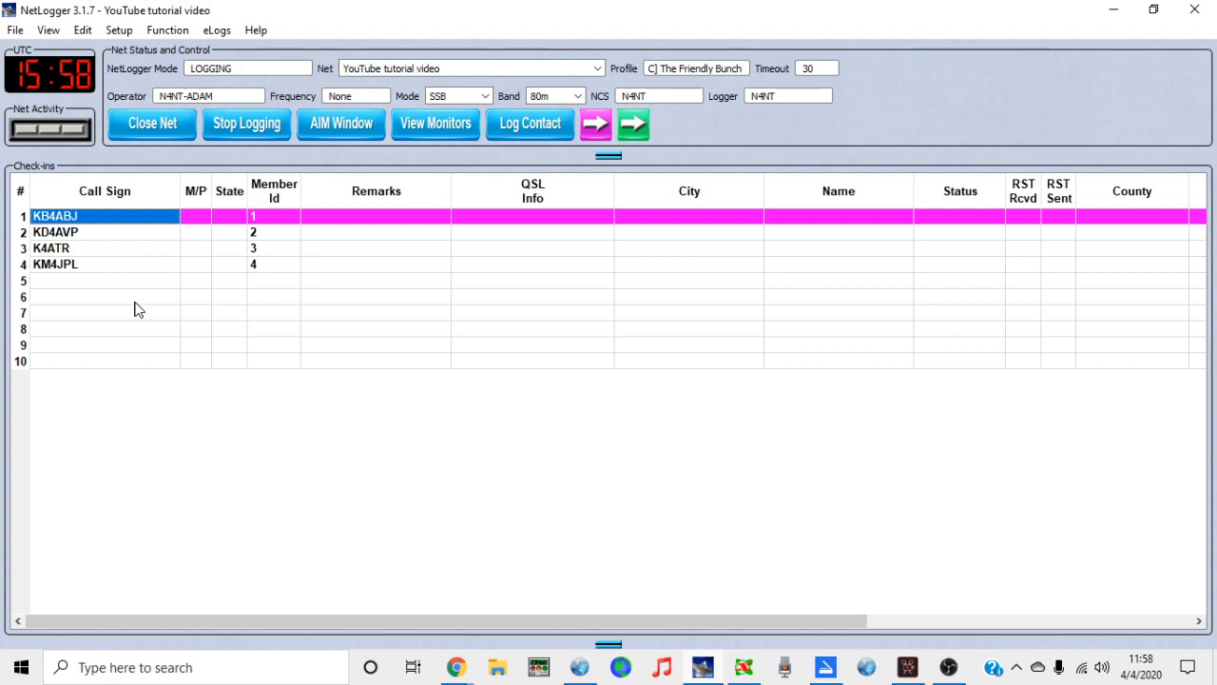
left_click(46, 32)
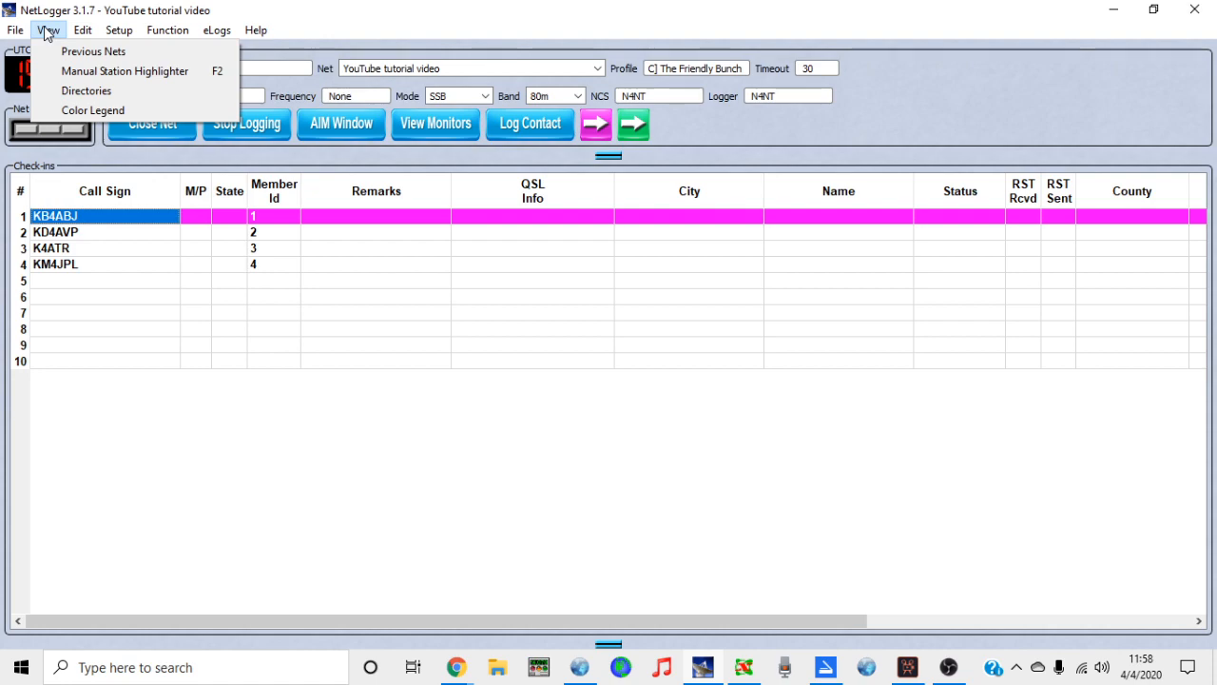
left_click(99, 70)
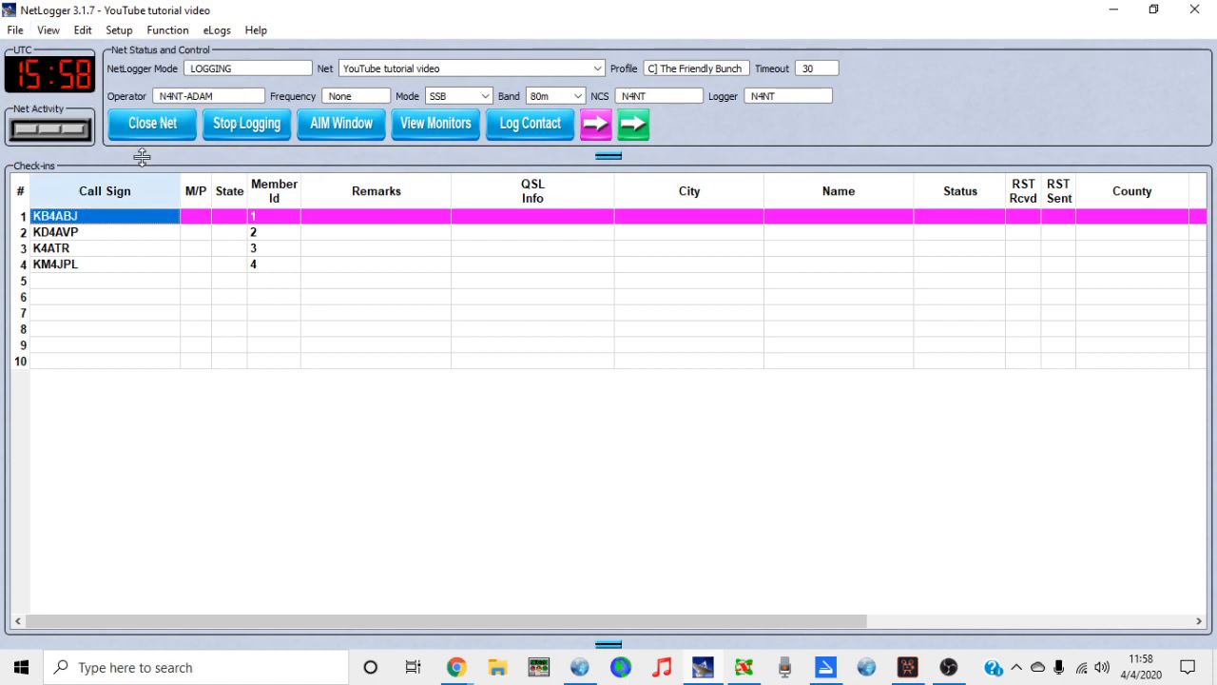
left_click(48, 29)
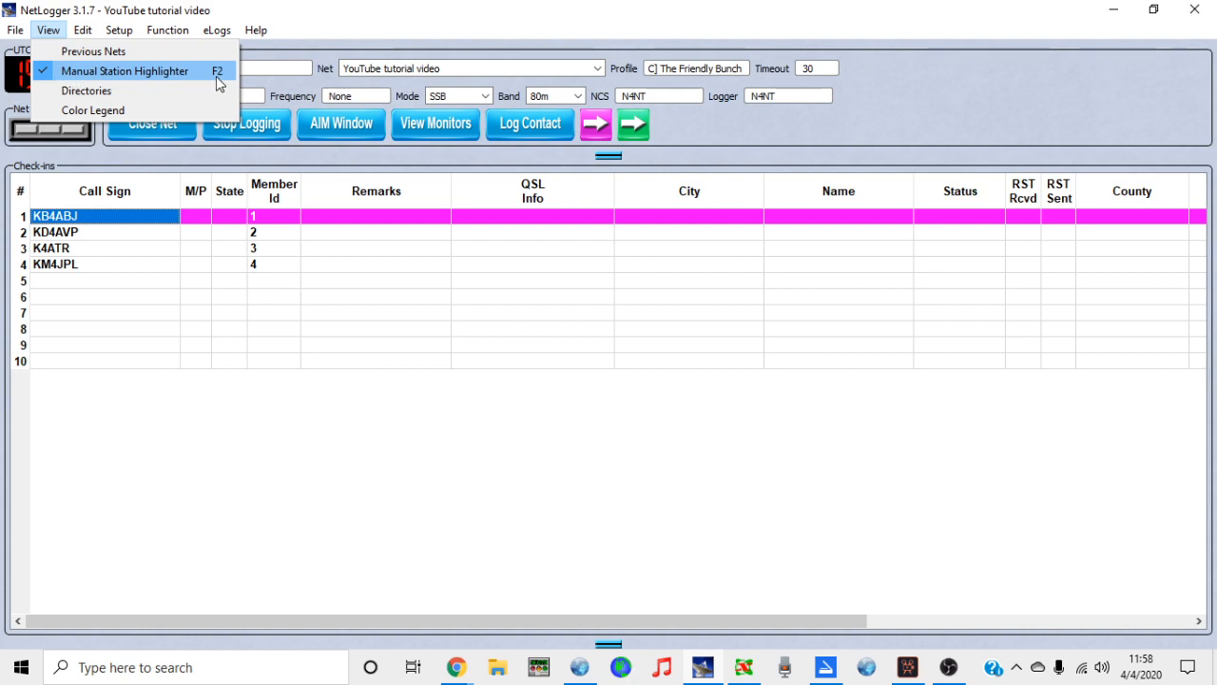
left_click(106, 265)
Step: Select various call sign and empty cells in other rows to test whether the station highlight follows the selection
left_click(101, 236)
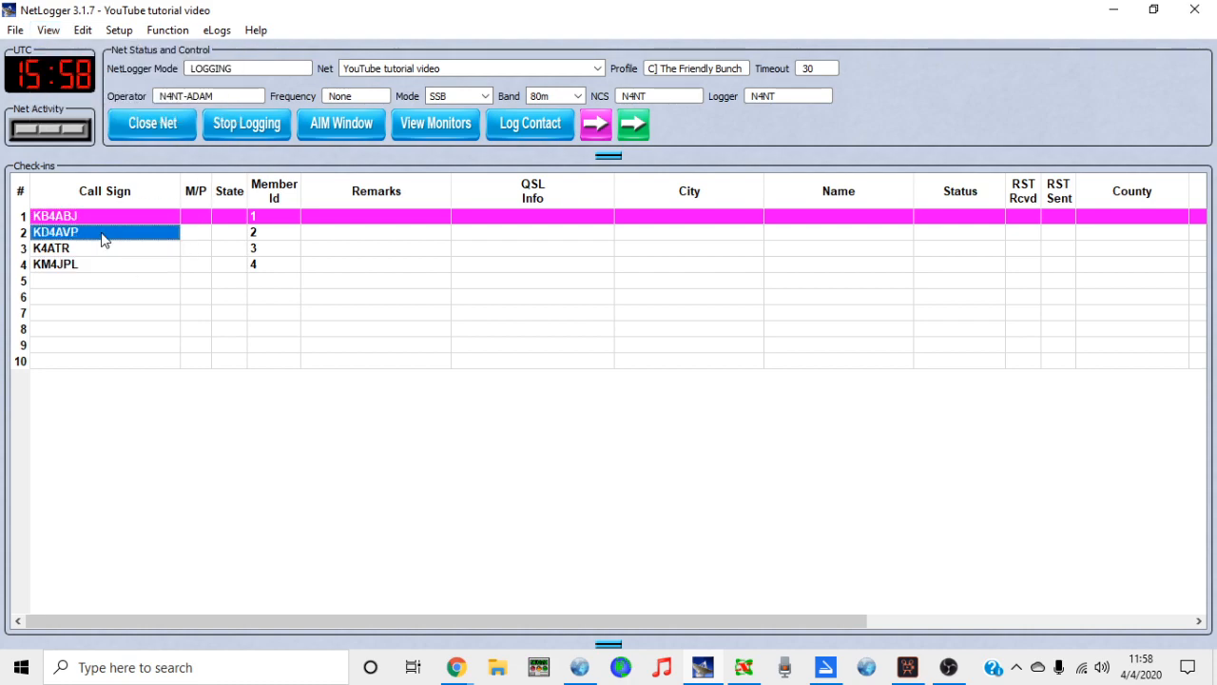
left_click(101, 250)
left_click(101, 266)
left_click(459, 281)
left_click(565, 246)
left_click(562, 233)
left_click(539, 281)
left_click(419, 310)
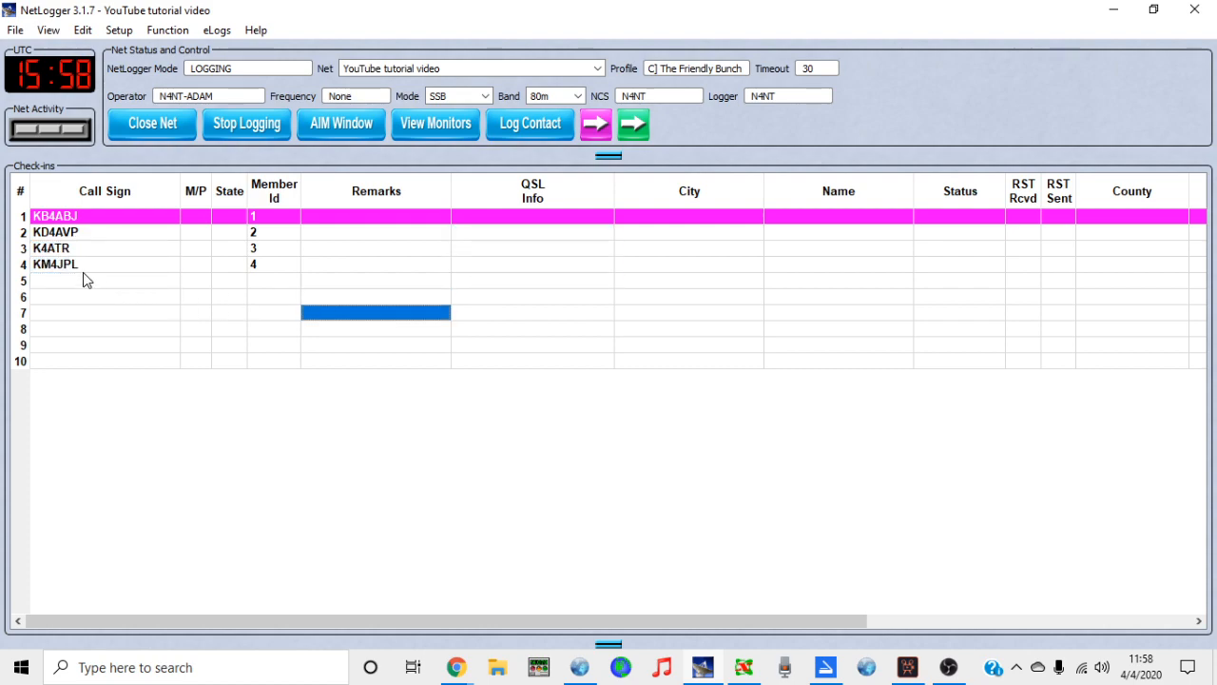
left_click(84, 270)
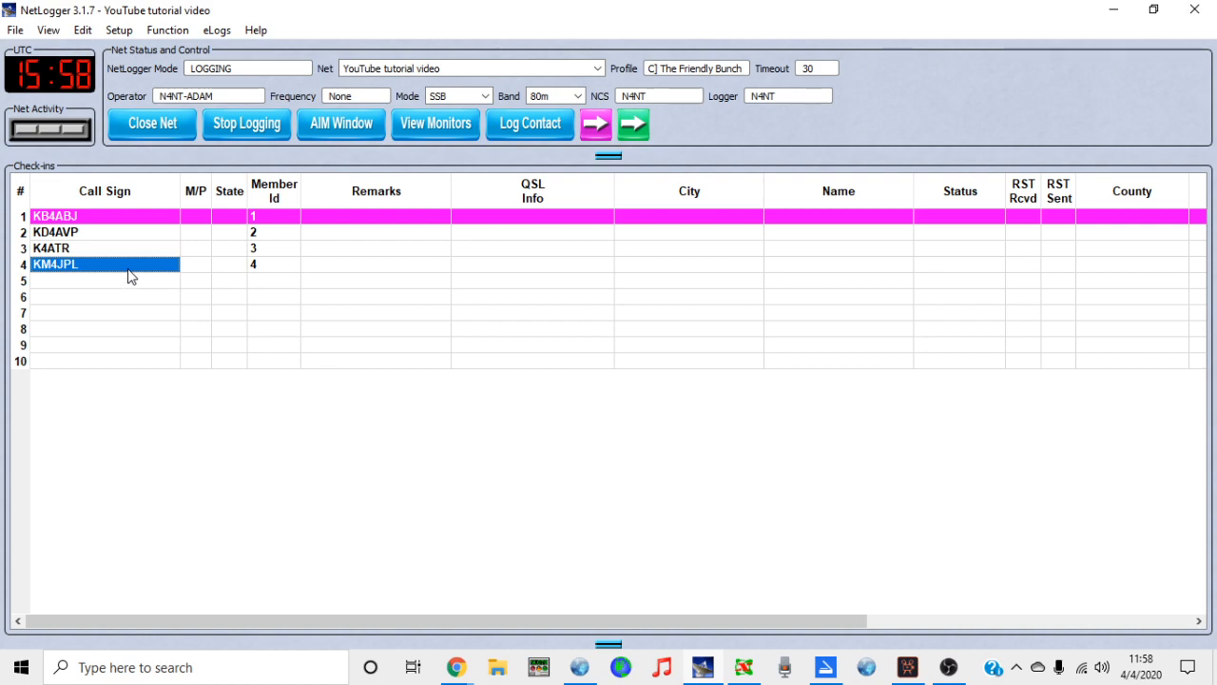
Step: Manually move the station highlight to row 2 and on to row 4
left_click(21, 237)
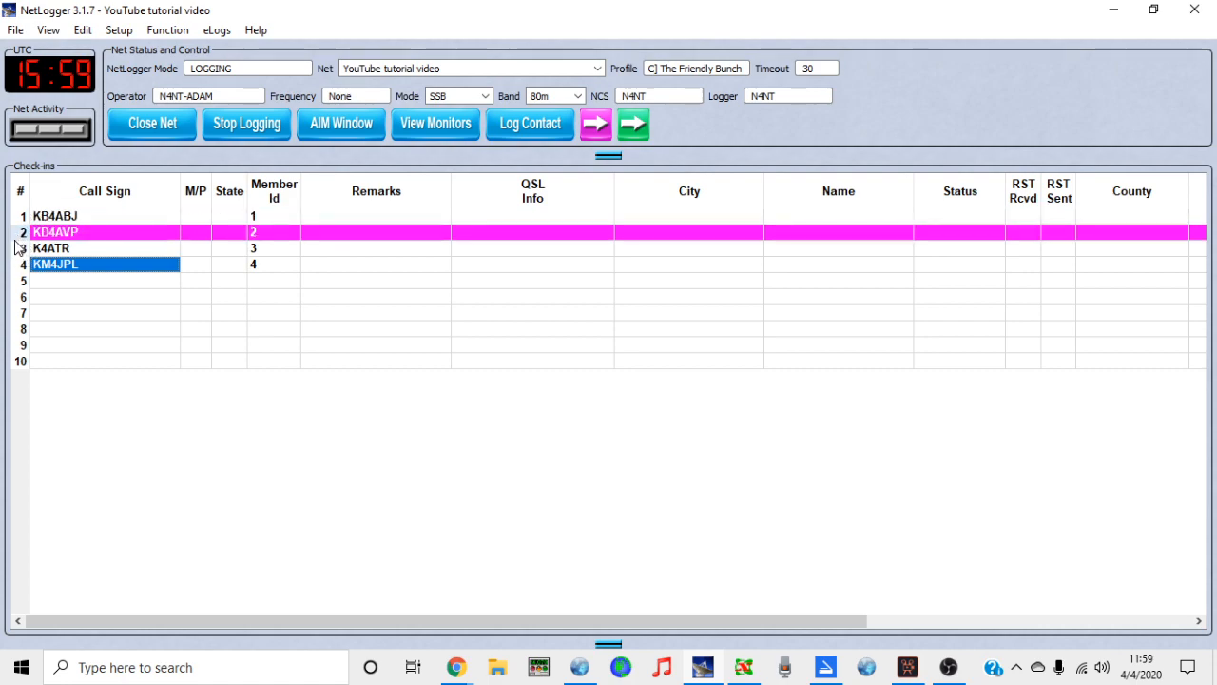
left_click(21, 266)
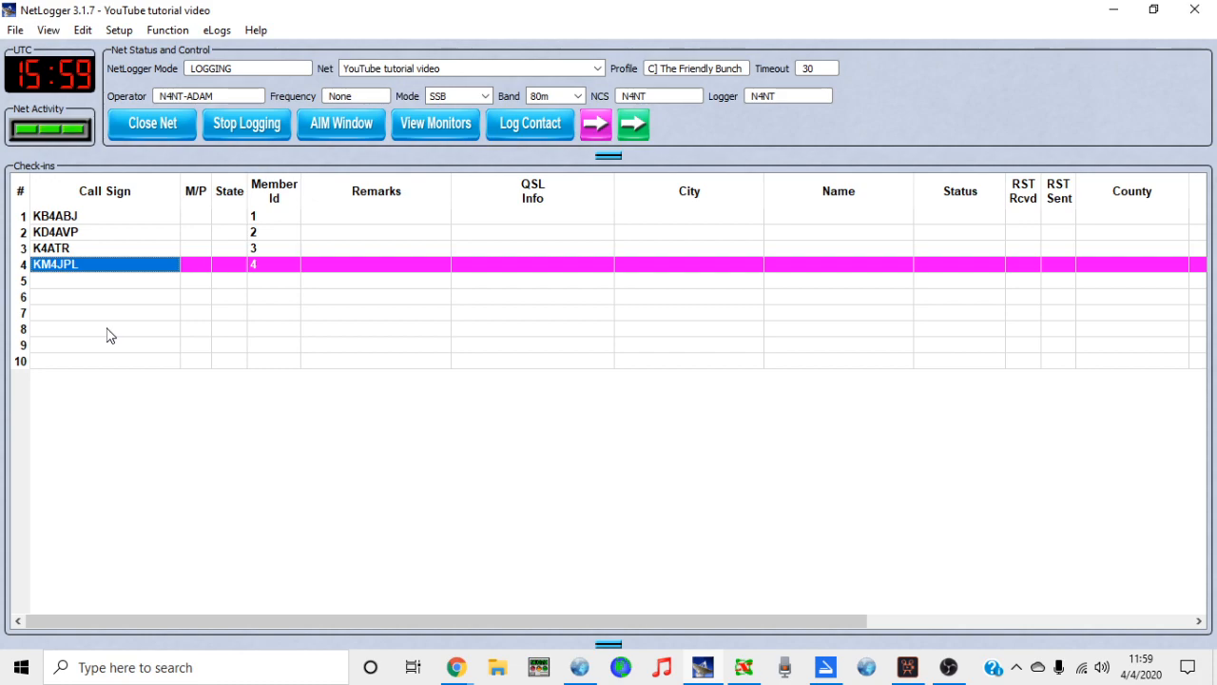
Step: Check in the stations with member IDs 10, 12, 13 and 18 in rows 5 to 8
left_click(96, 282)
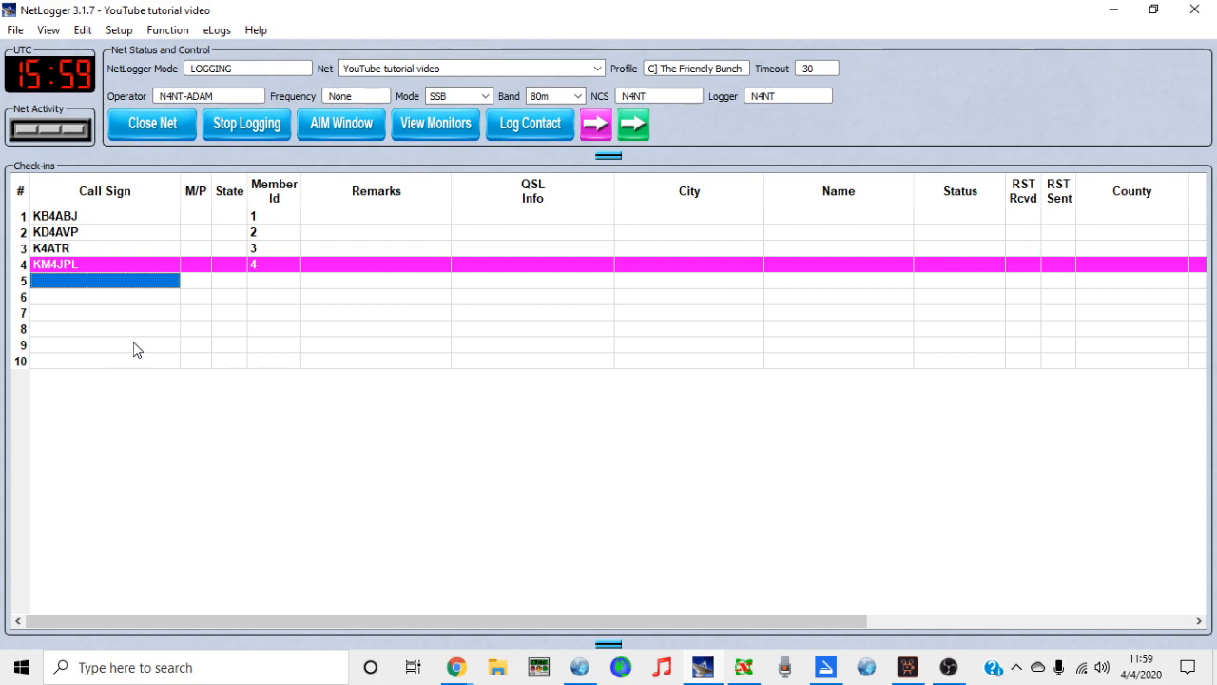
type("10")
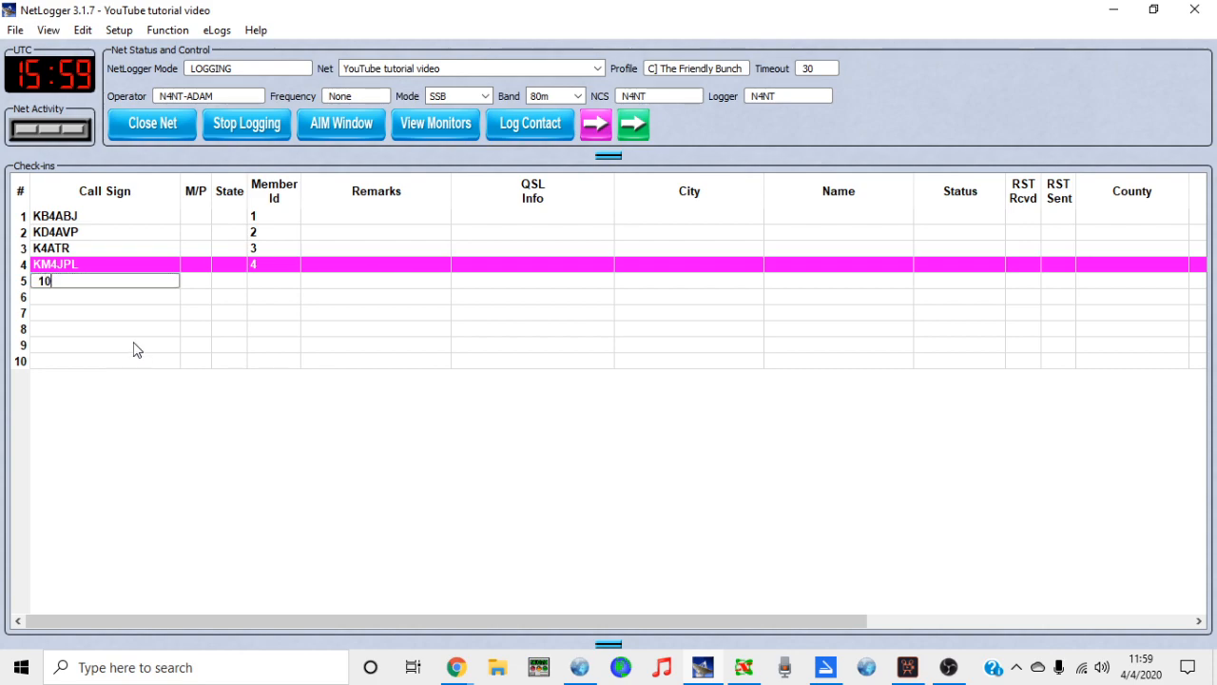
key("Return")
key("Down")
key("Up")
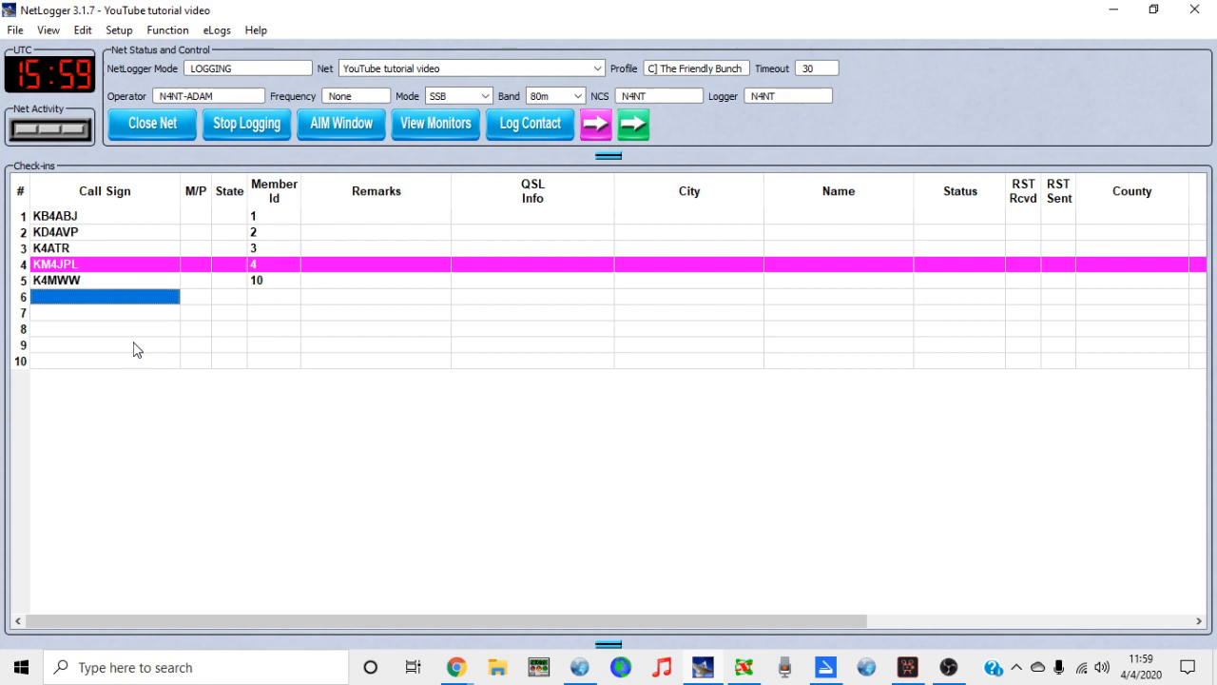
type("12")
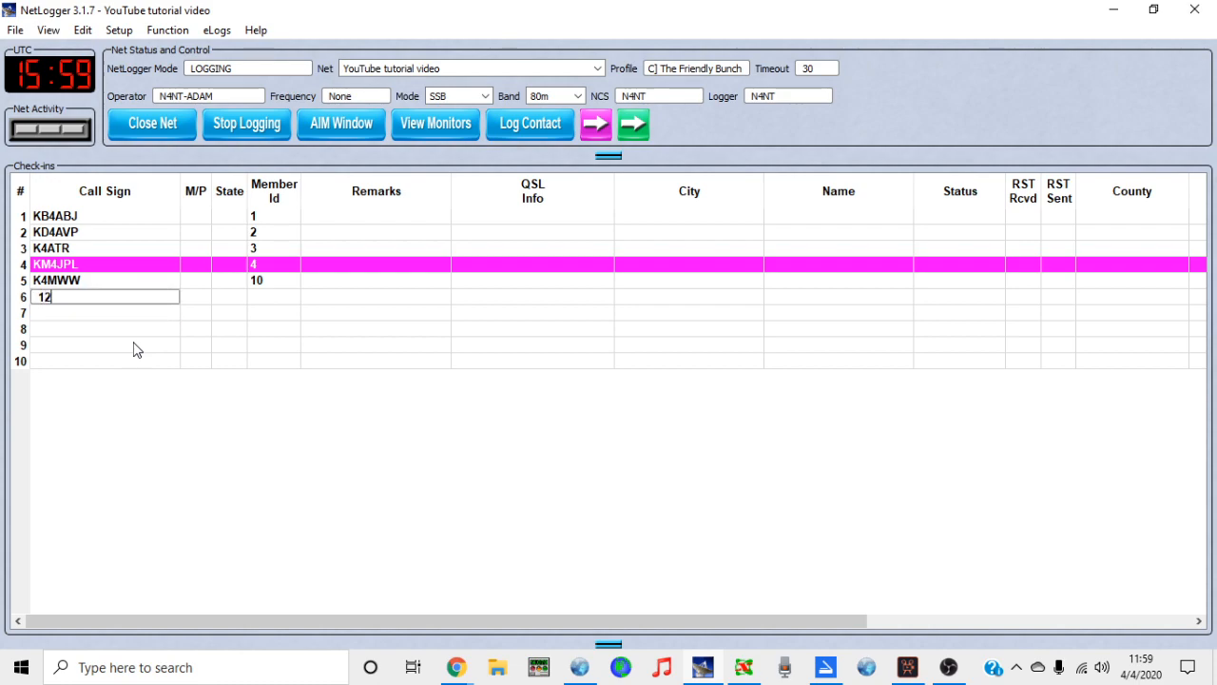
key("Return")
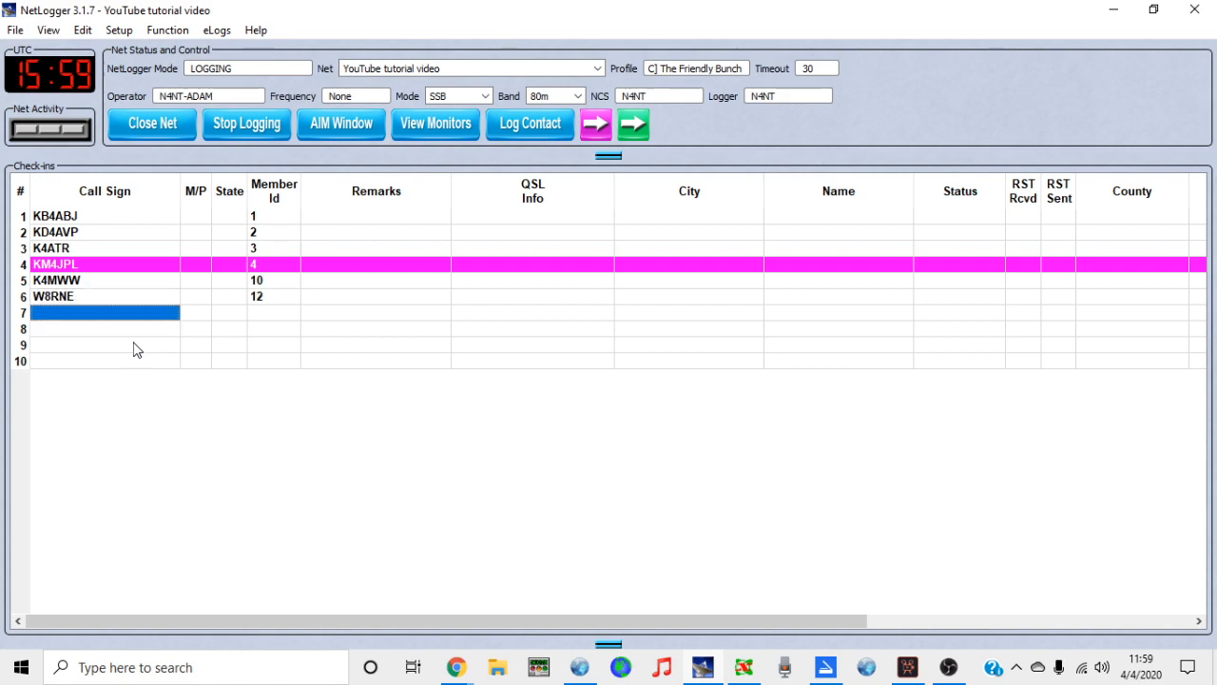
type("13")
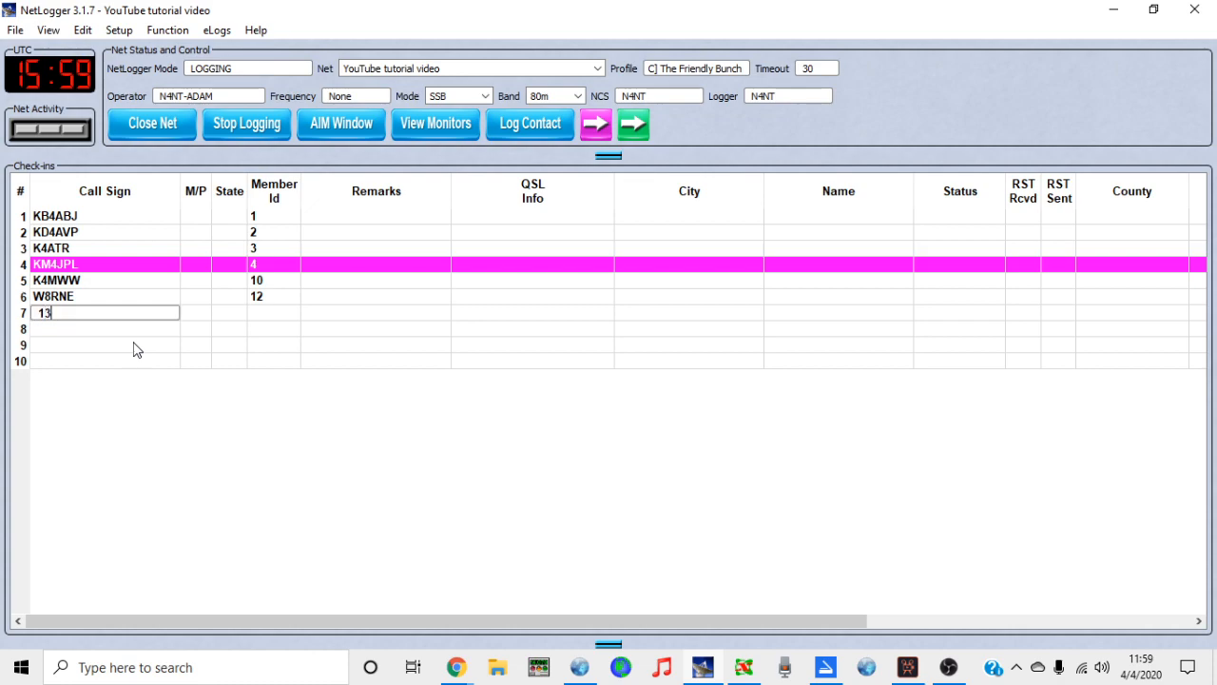
key("Return")
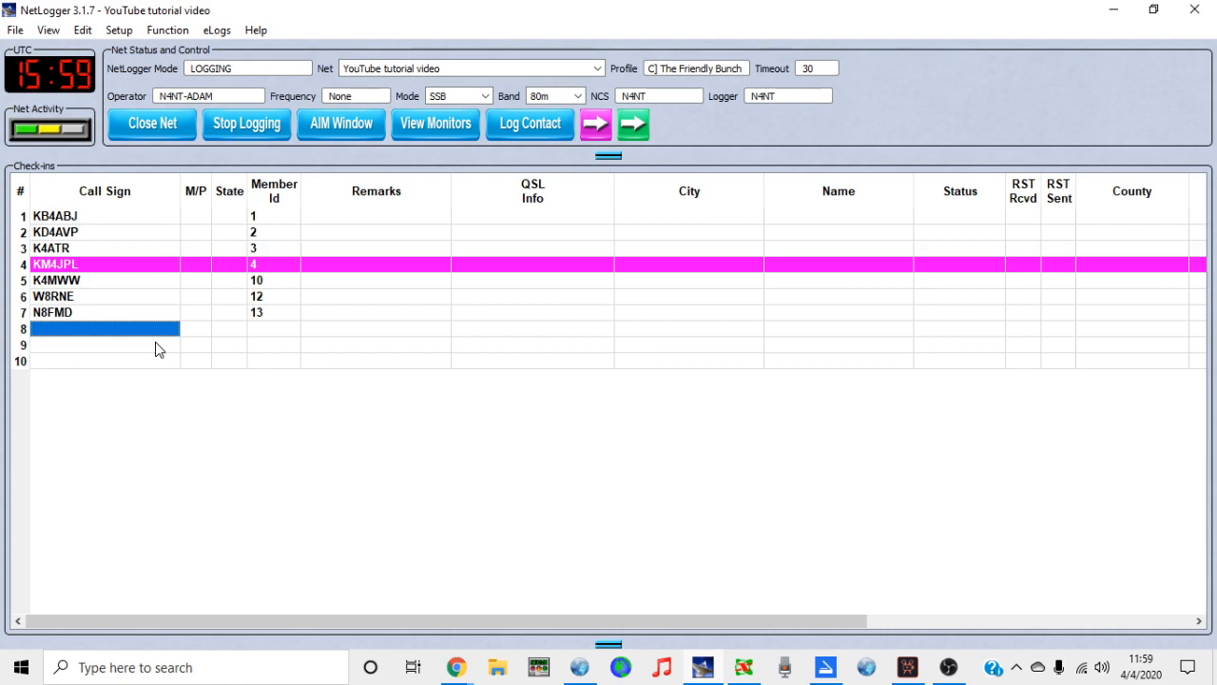
type("18")
key("Return")
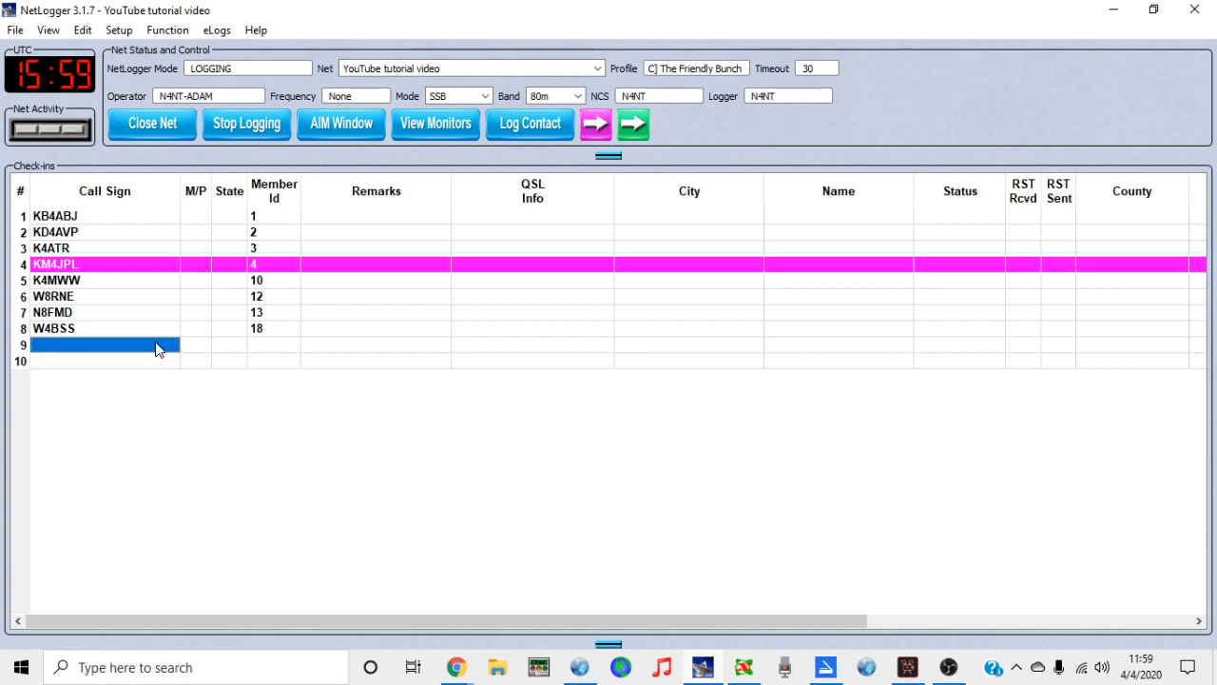
Step: Advance the station highlight manually through rows 5, 6 and 7
left_click(23, 282)
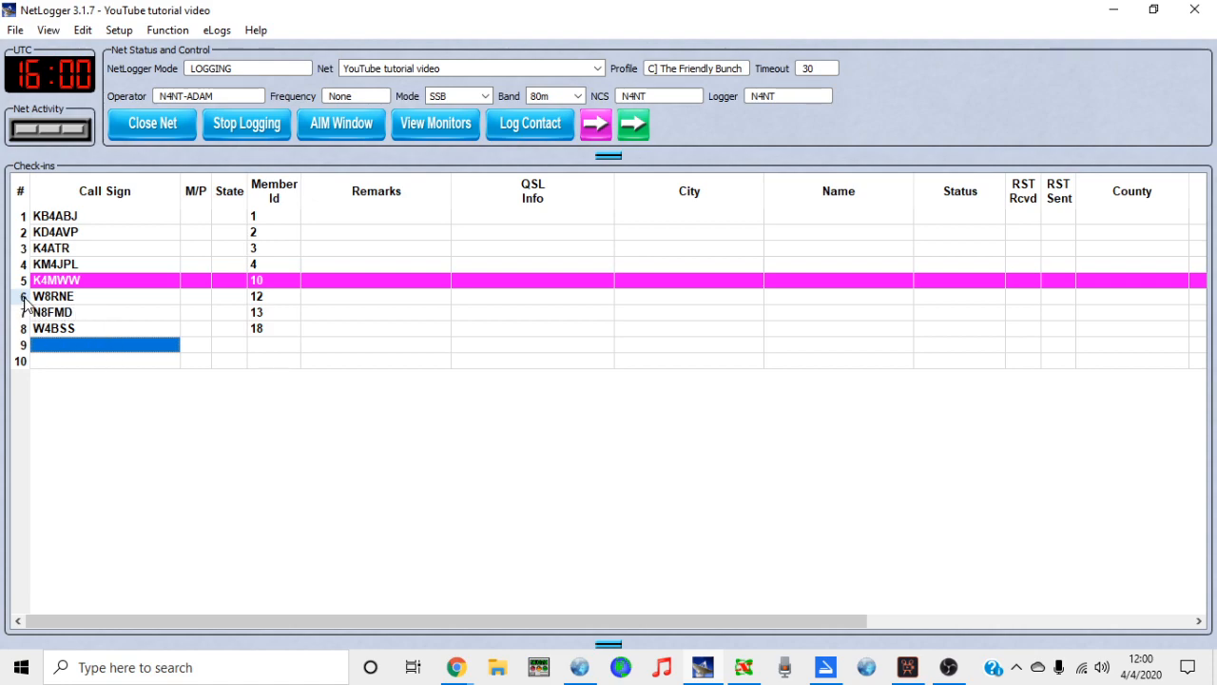
left_click(24, 297)
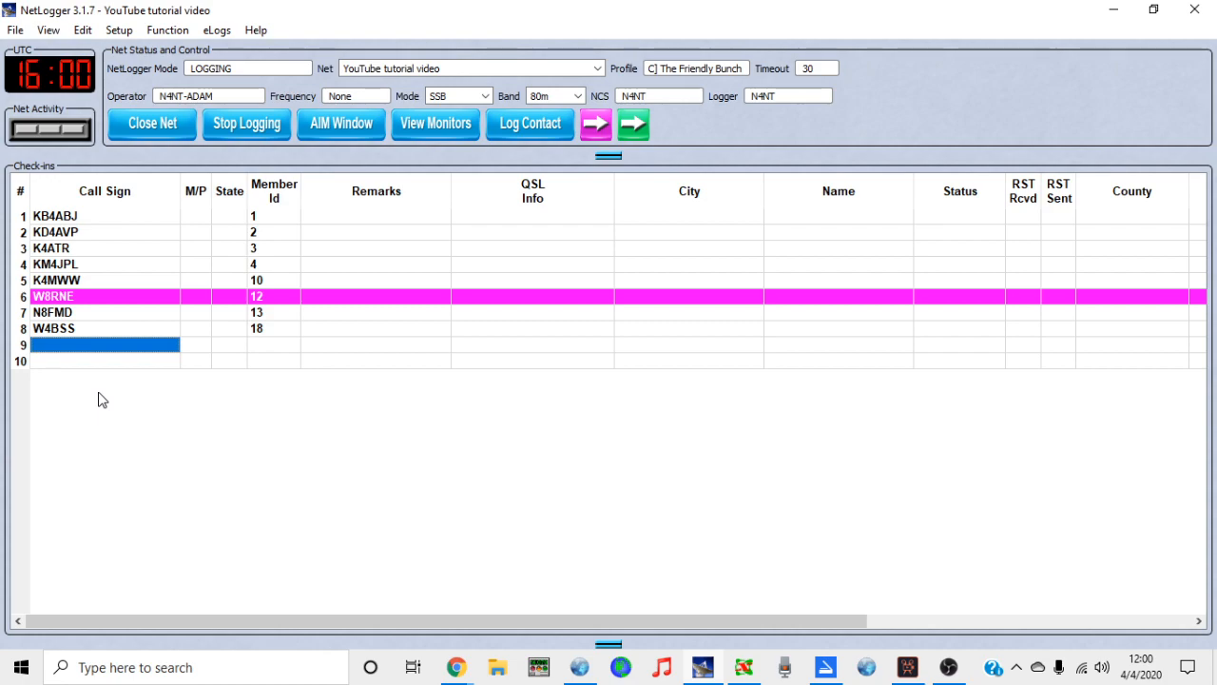
left_click(21, 314)
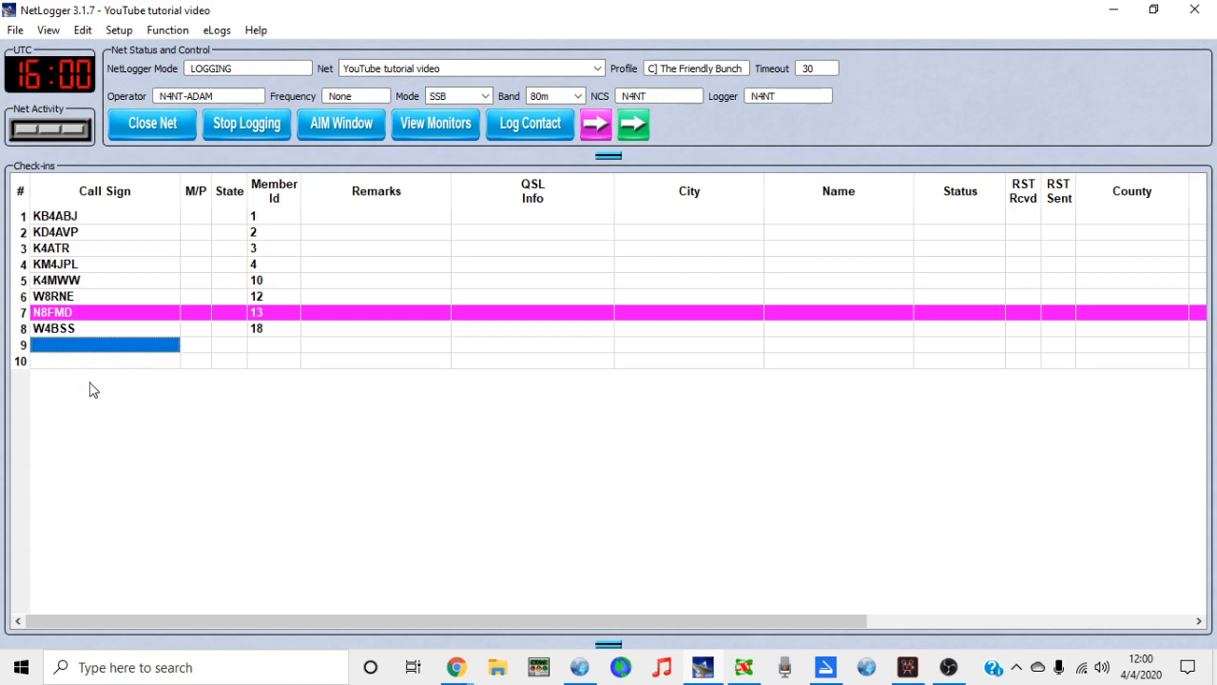
Step: Check in the stations with member IDs 142 and 145 in rows 9 and 10
type("W4EZR")
key("Return")
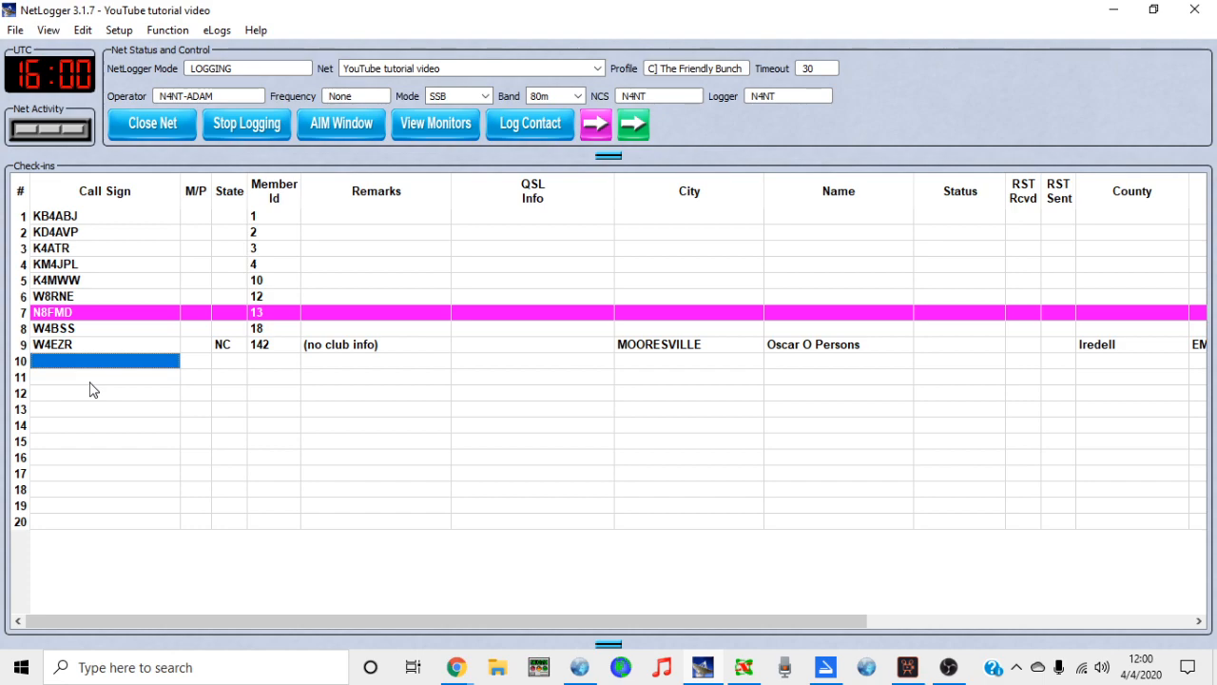
type("145")
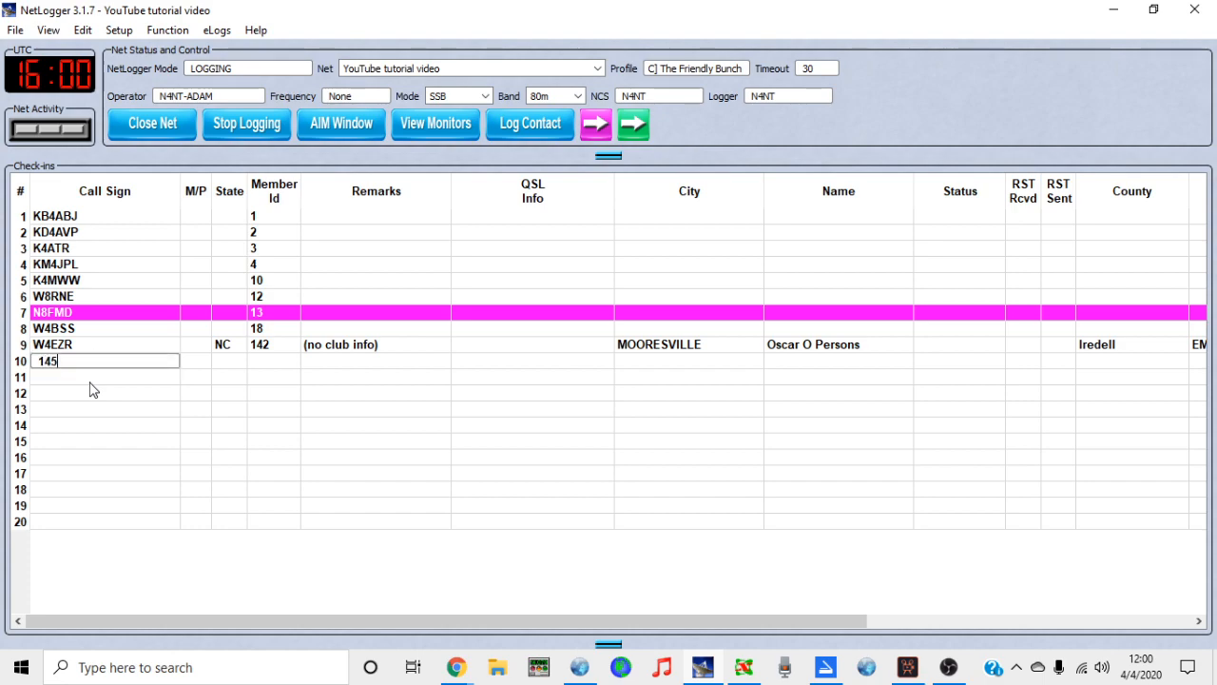
key("Return")
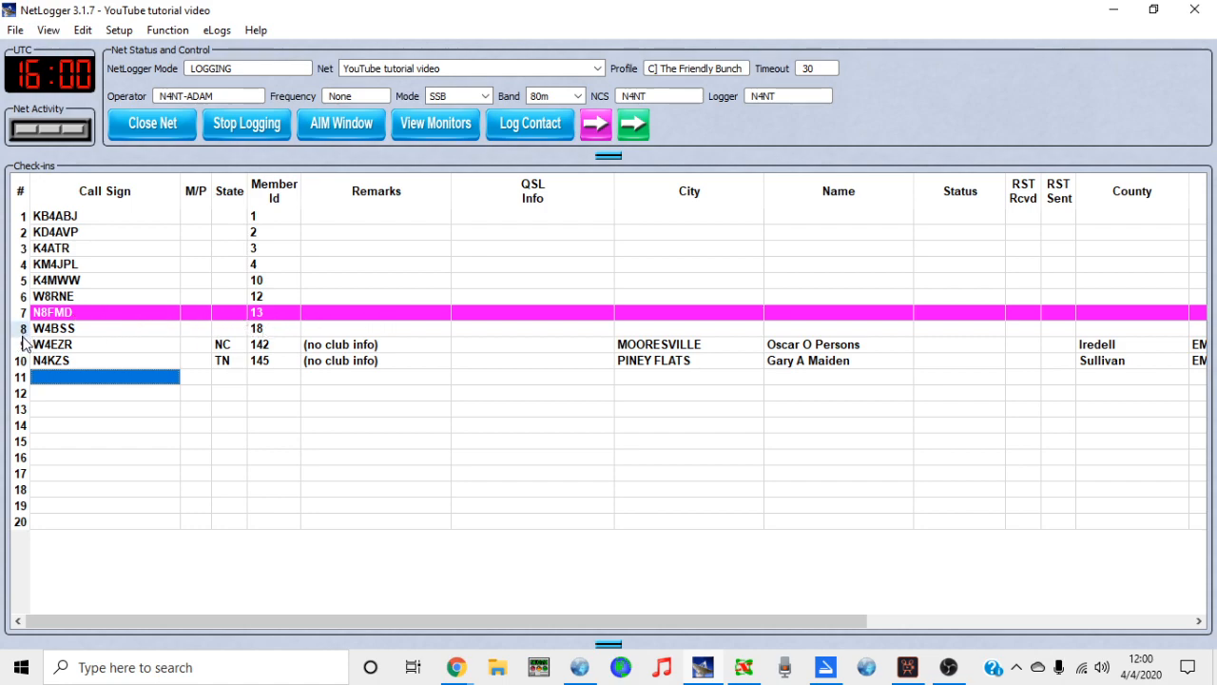
Step: Highlight the station in row 10 and review the Manual Station Highlighter setting without changing it
left_click(21, 363)
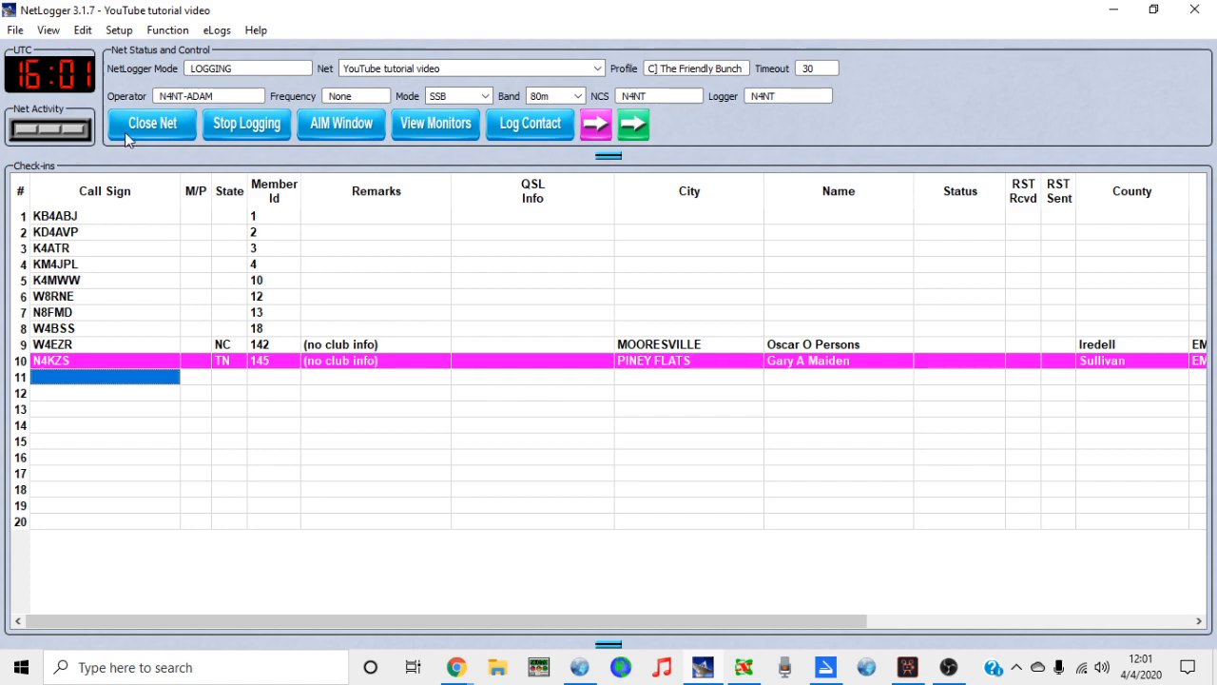
left_click(50, 30)
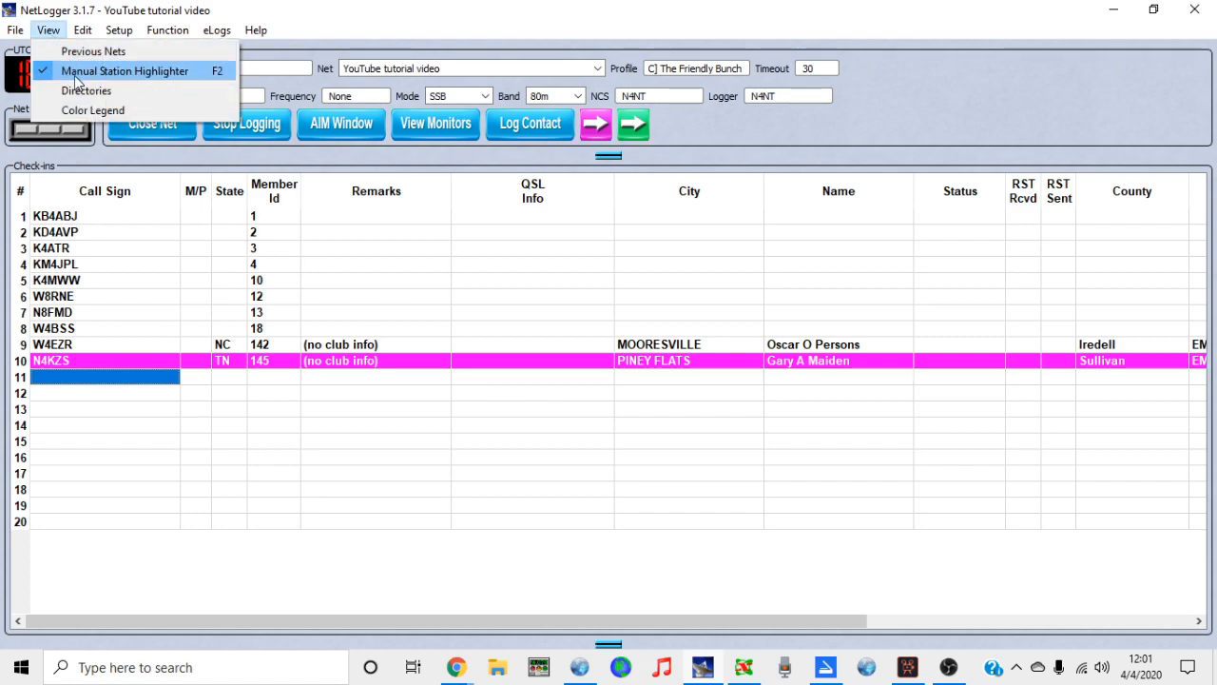
left_click(1035, 108)
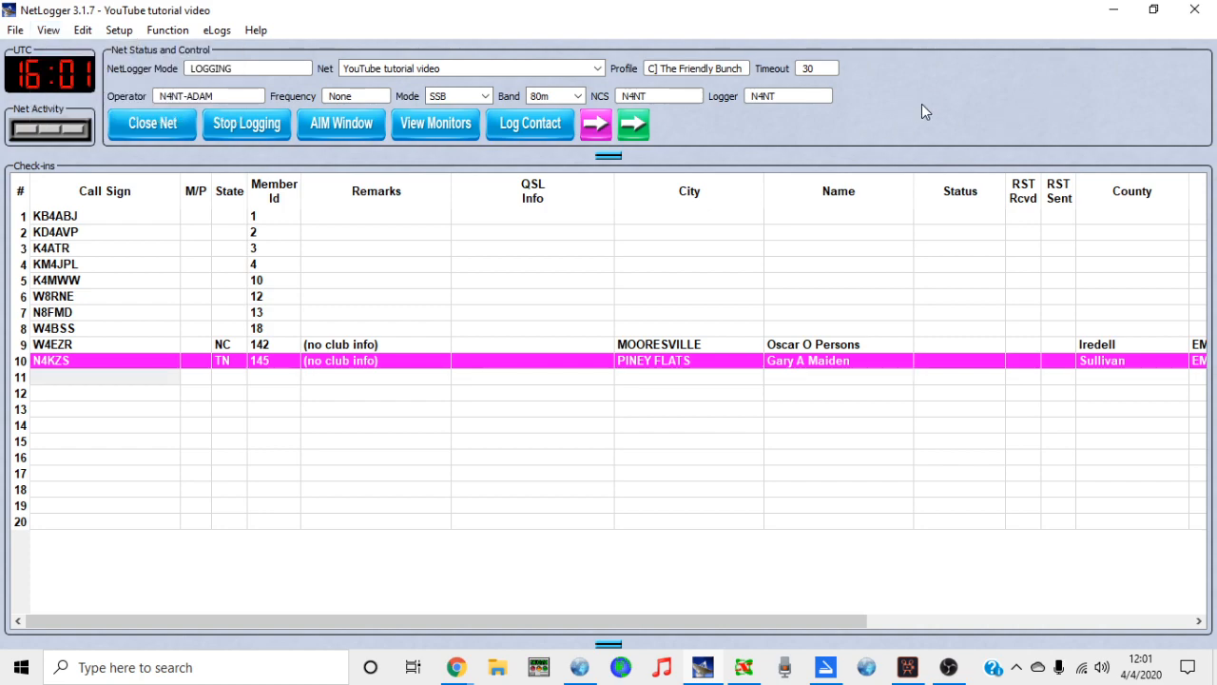